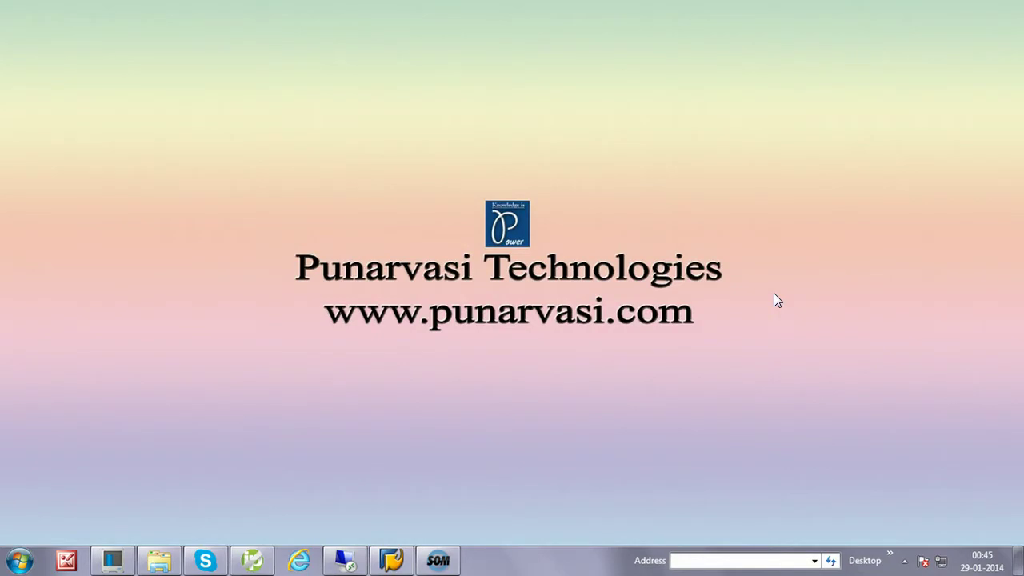
click(344, 560)
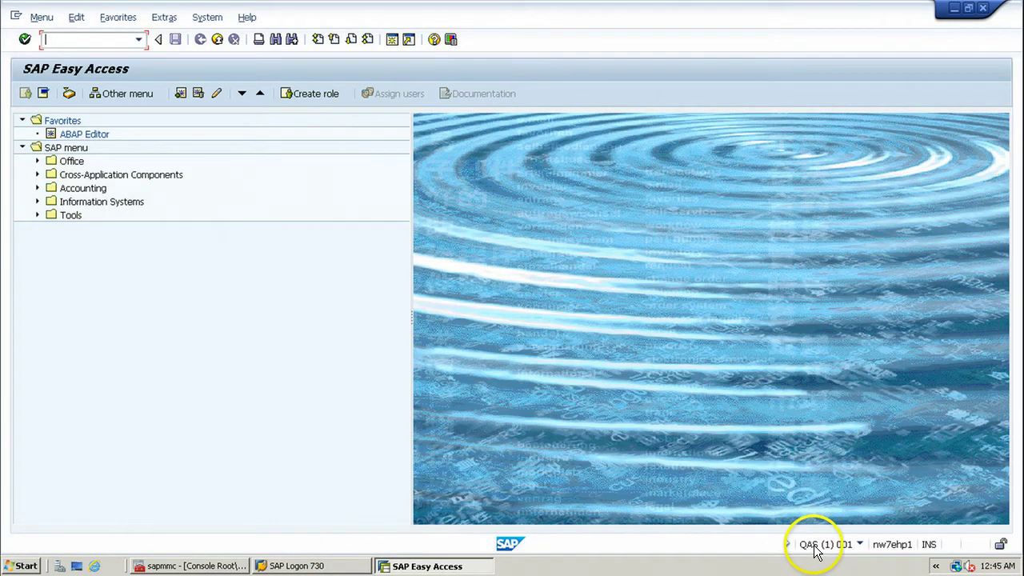
click(861, 545)
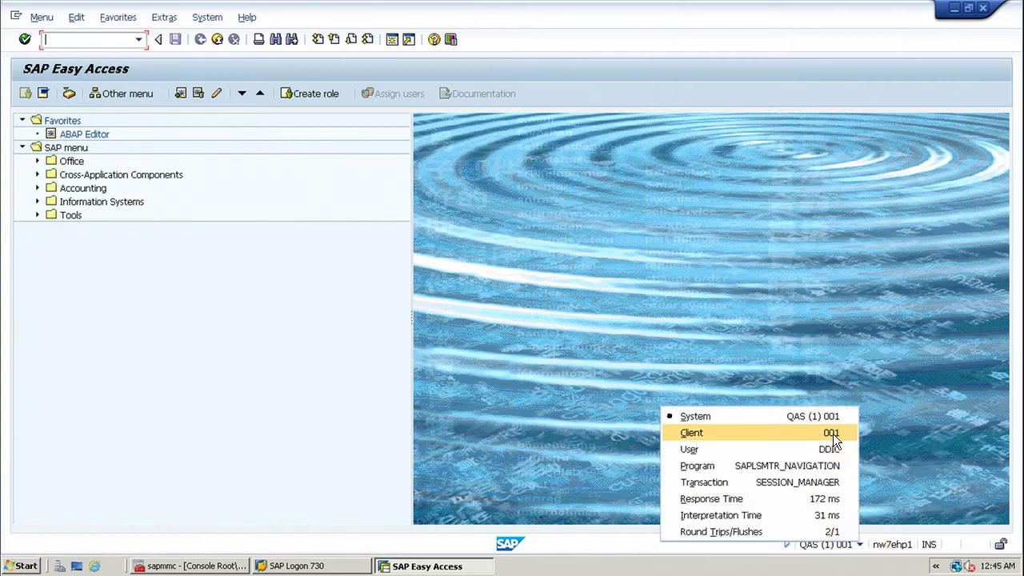
click(210, 318)
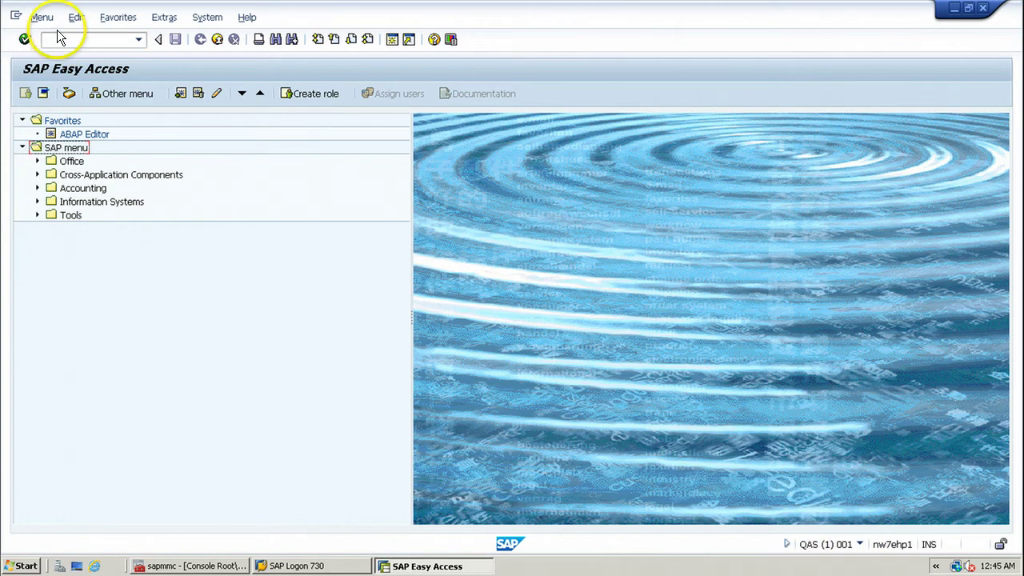
click(68, 39)
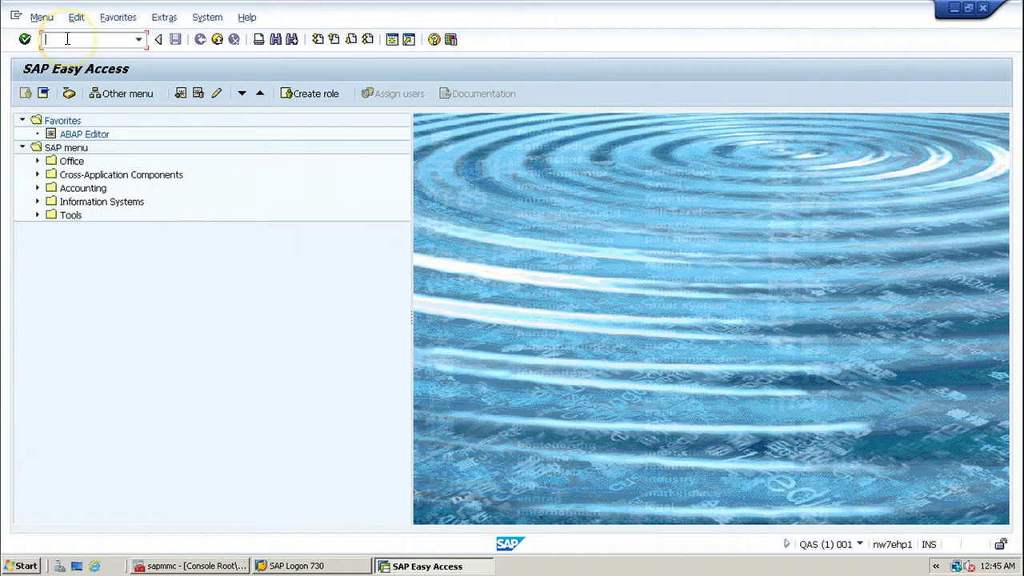
Step: Open SM59 and select the DISCLNT001 destination under ABAP Connections
text(sm59)
key(Return)
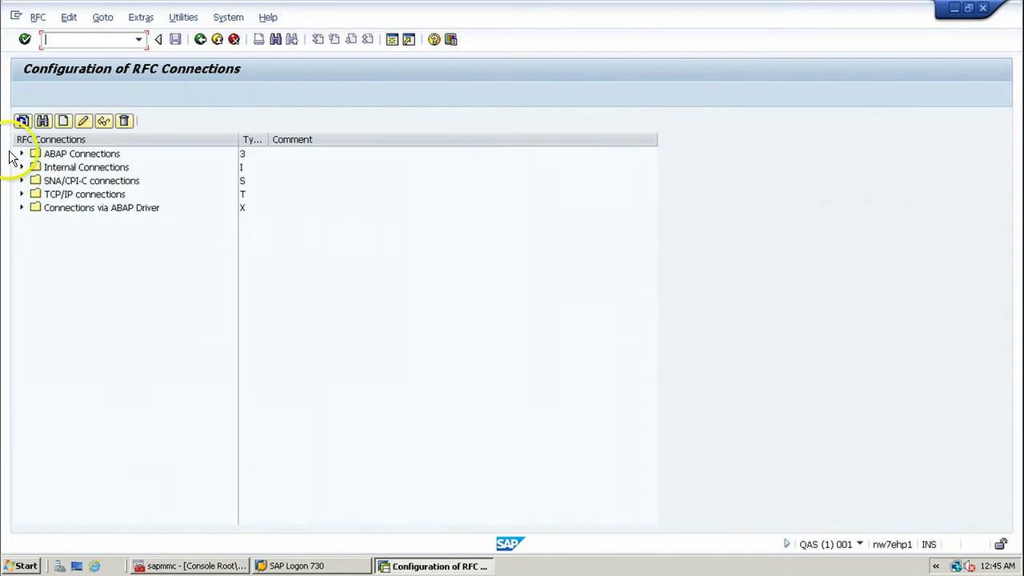
click(21, 153)
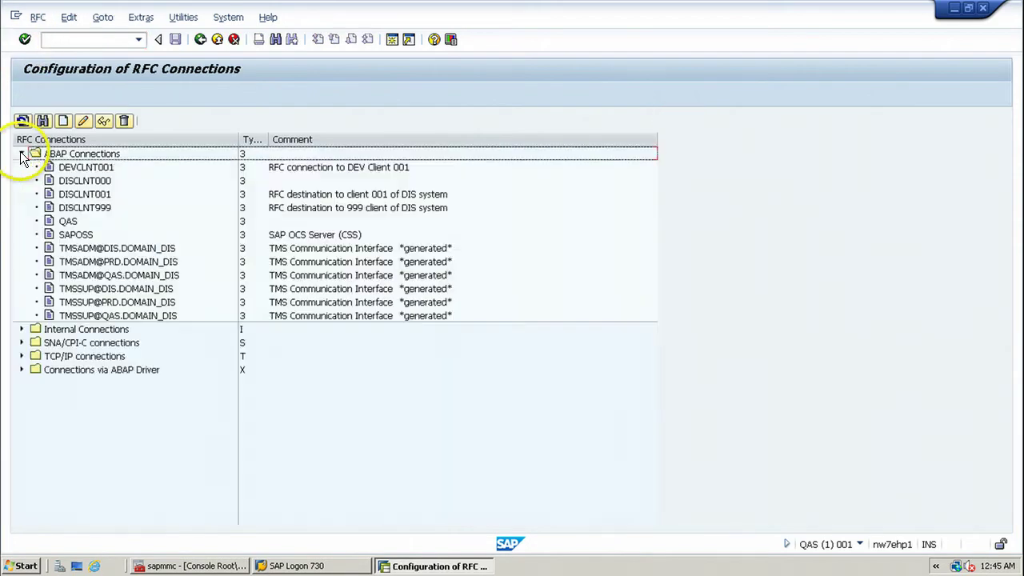
click(80, 194)
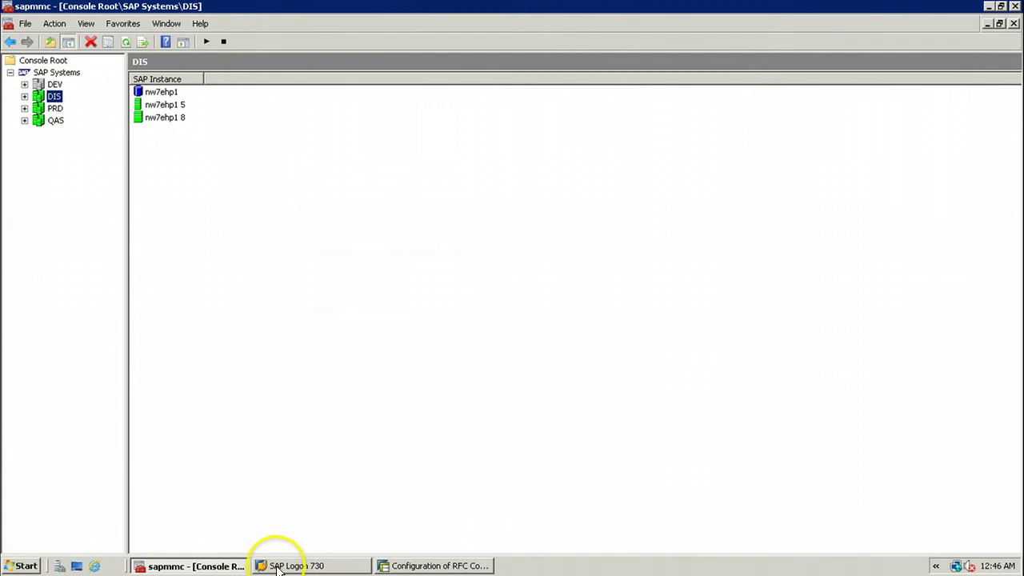
Step: Switch back from SAP Management Console to the RFC connection list and select DISCLNT001
click(404, 566)
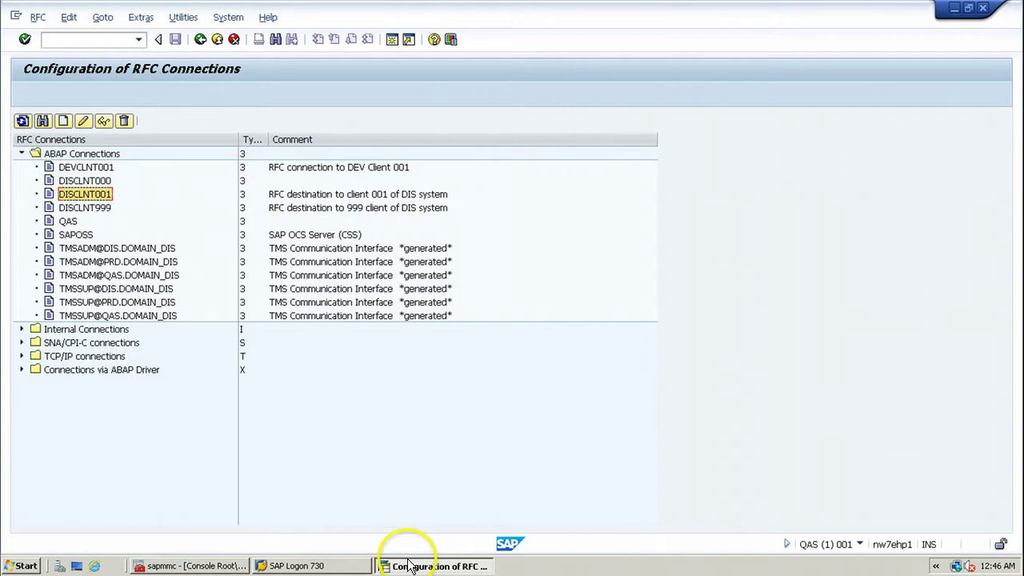
click(71, 200)
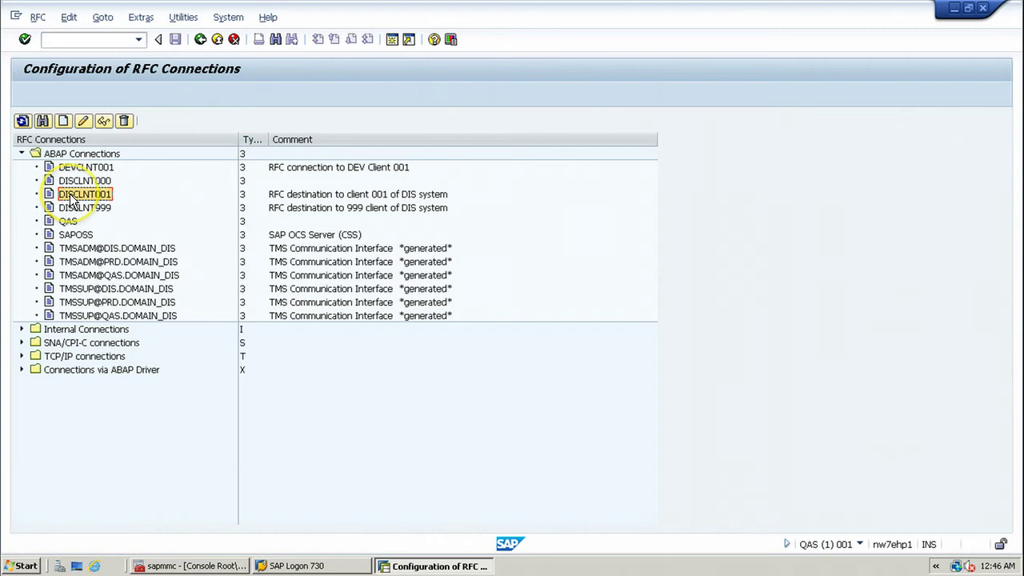
Step: Open the DISCLNT001 destination details and show the Utilities > Test options
double_click(71, 200)
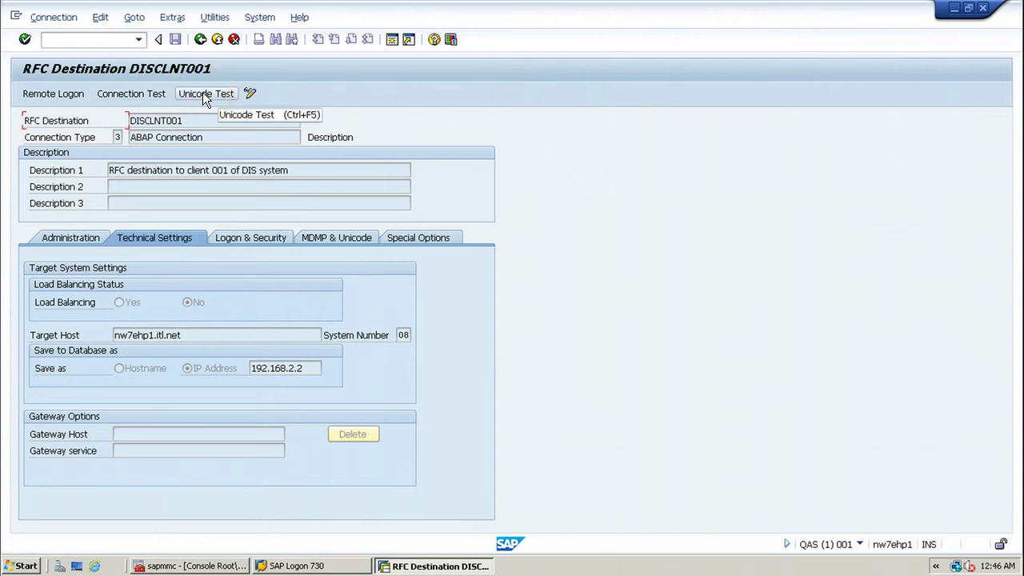
click(214, 17)
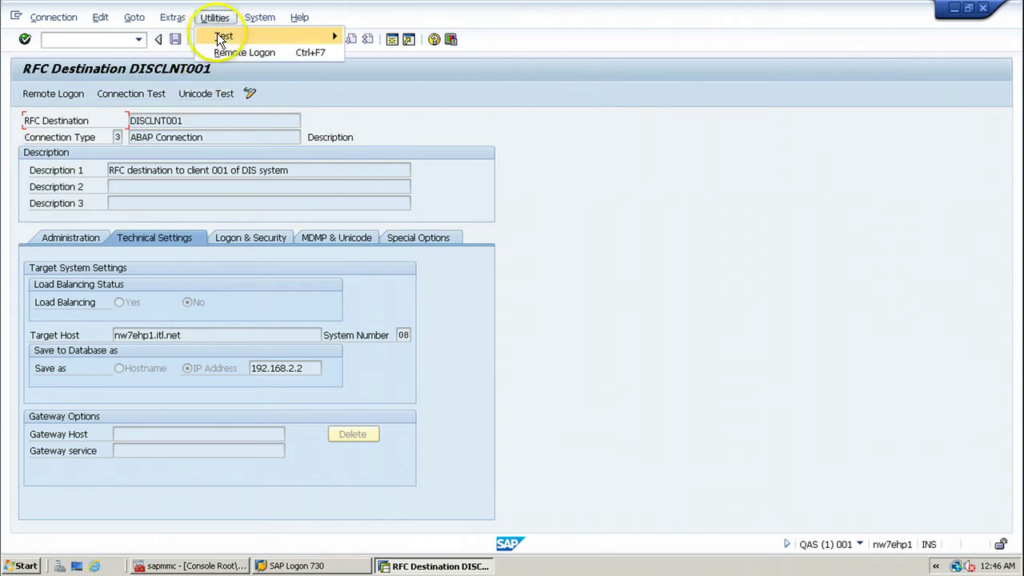
mouse_move(224, 36)
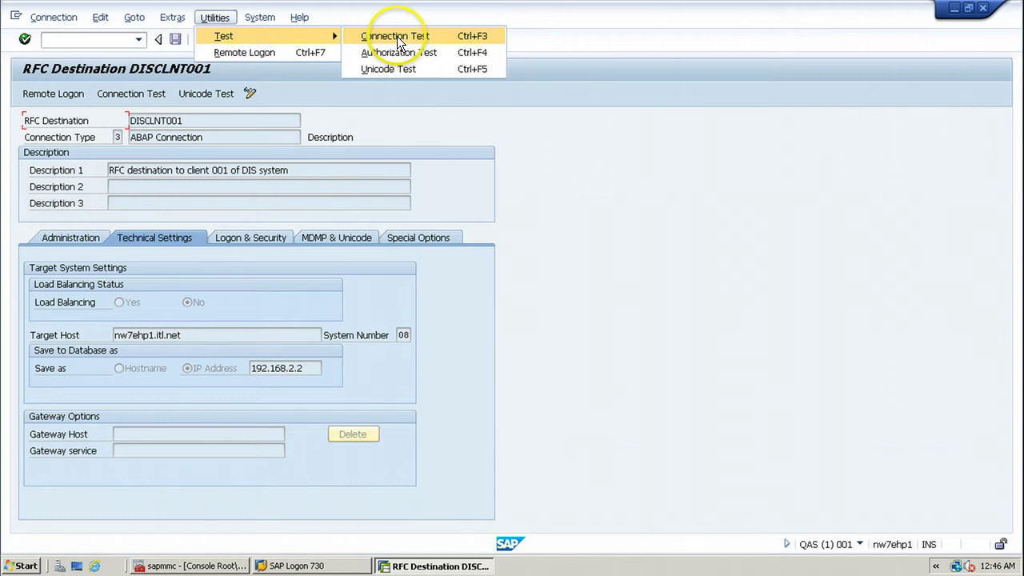
Step: Point out the Authorization Test and Unicode Test options without running either
click(395, 52)
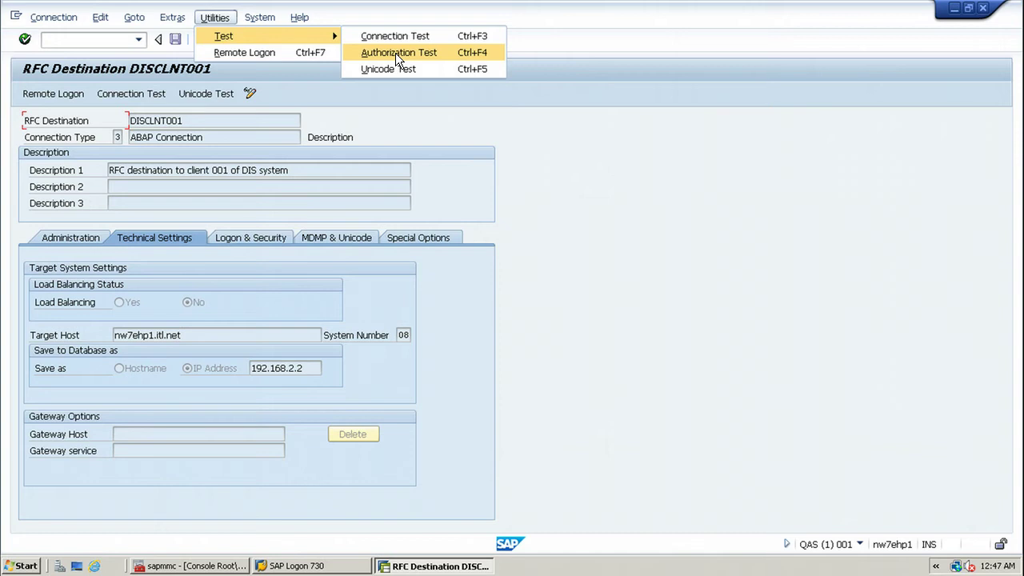
click(388, 52)
click(377, 72)
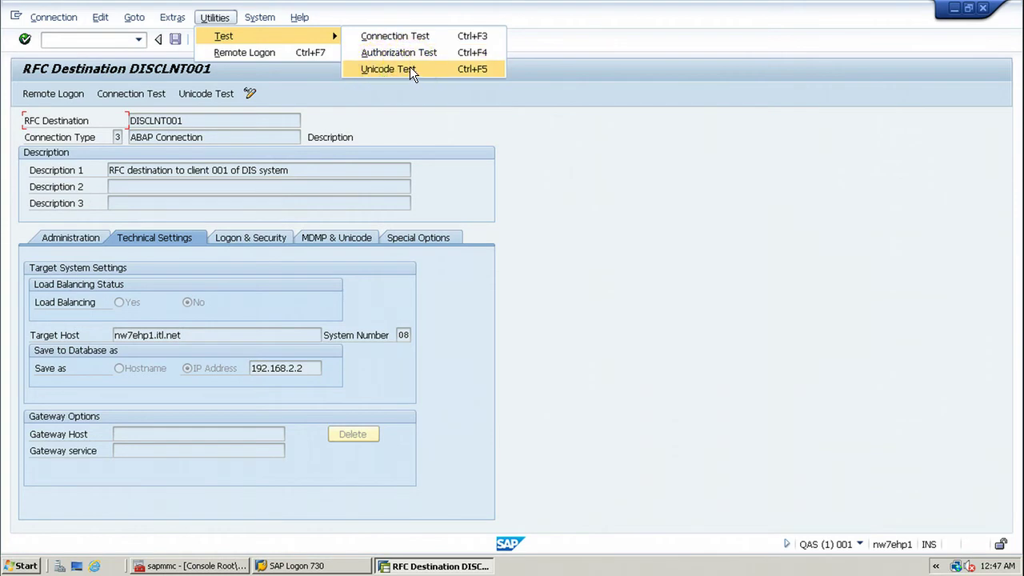
click(407, 71)
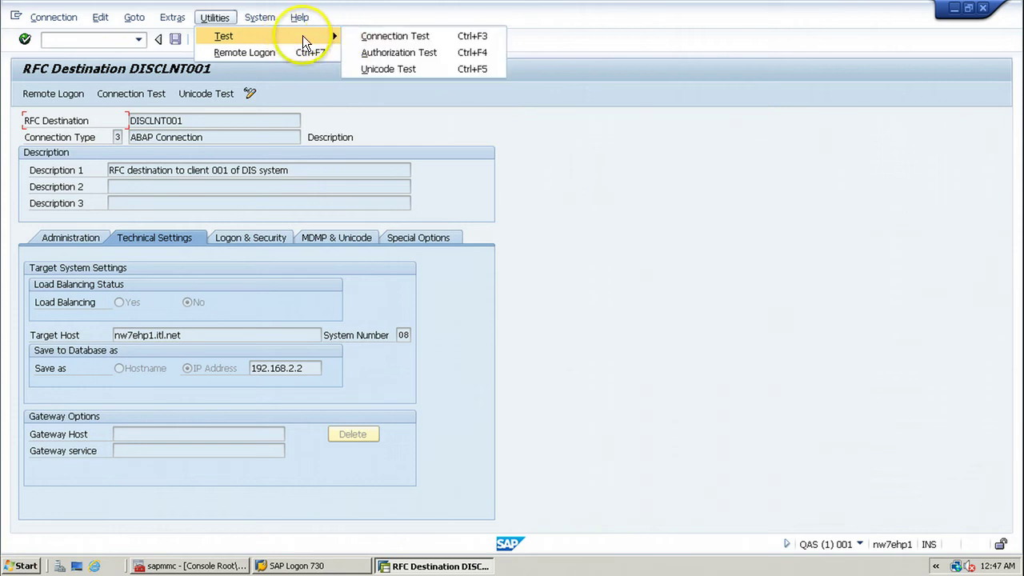
Step: Run the DISCLNT001 connection test twice, confirming logon and data transfers finish in milliseconds
click(693, 380)
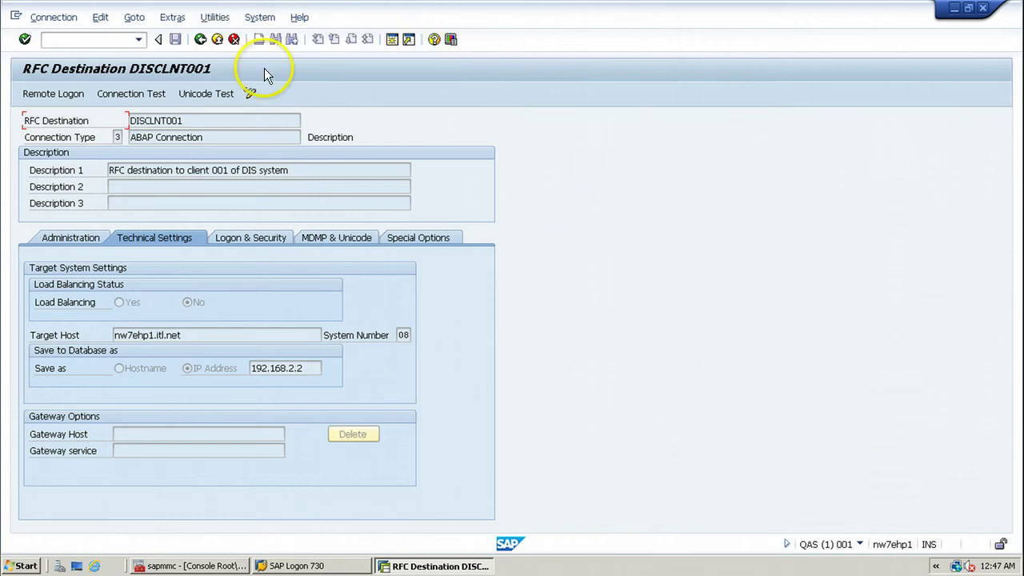
click(213, 18)
mouse_move(224, 36)
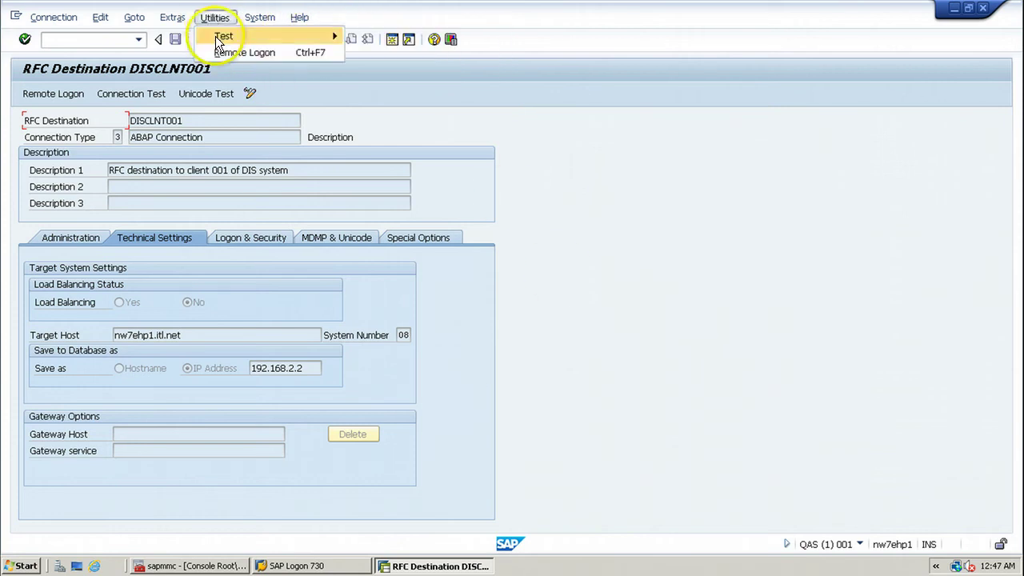
click(377, 35)
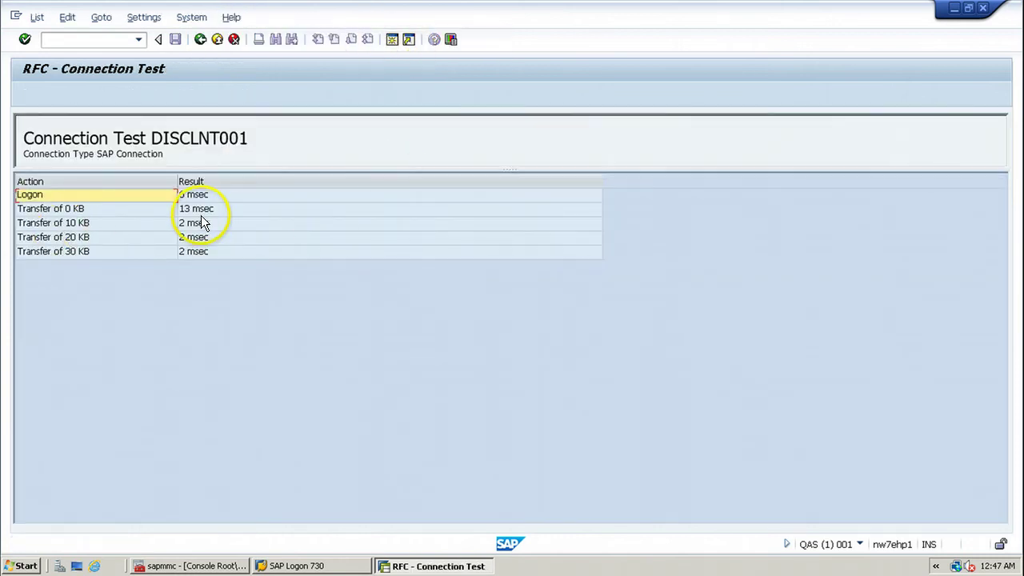
click(201, 40)
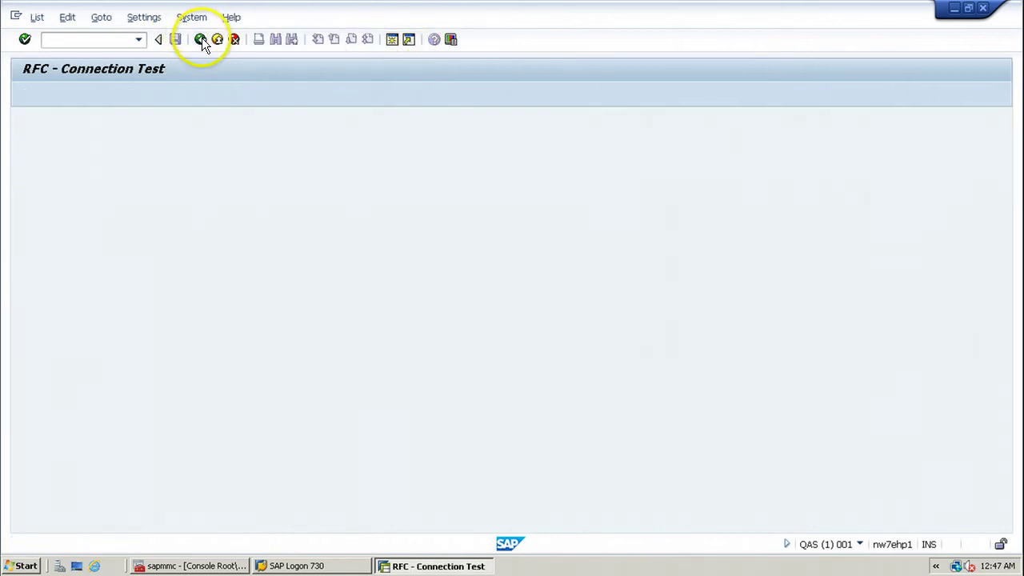
click(214, 17)
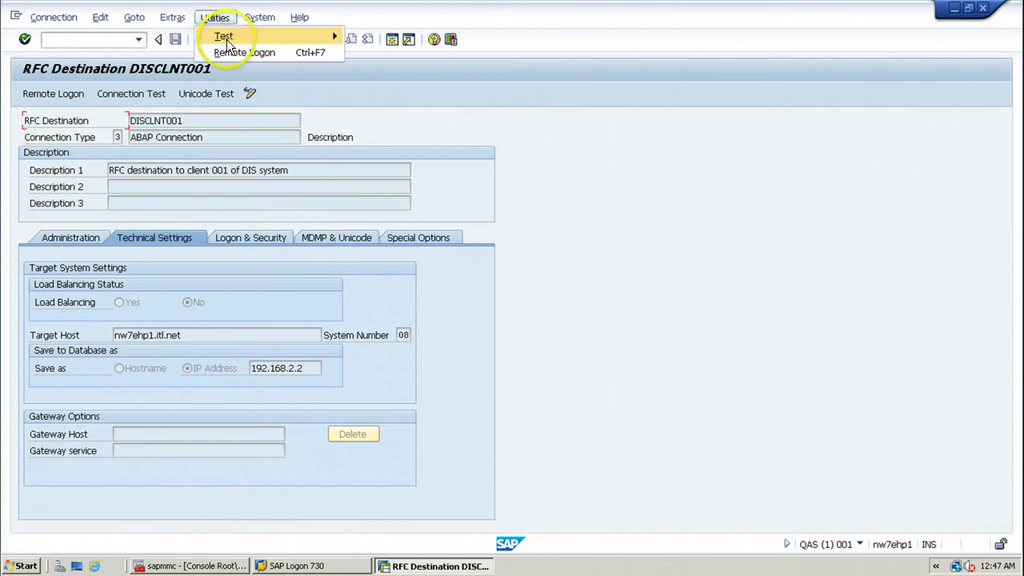
click(372, 50)
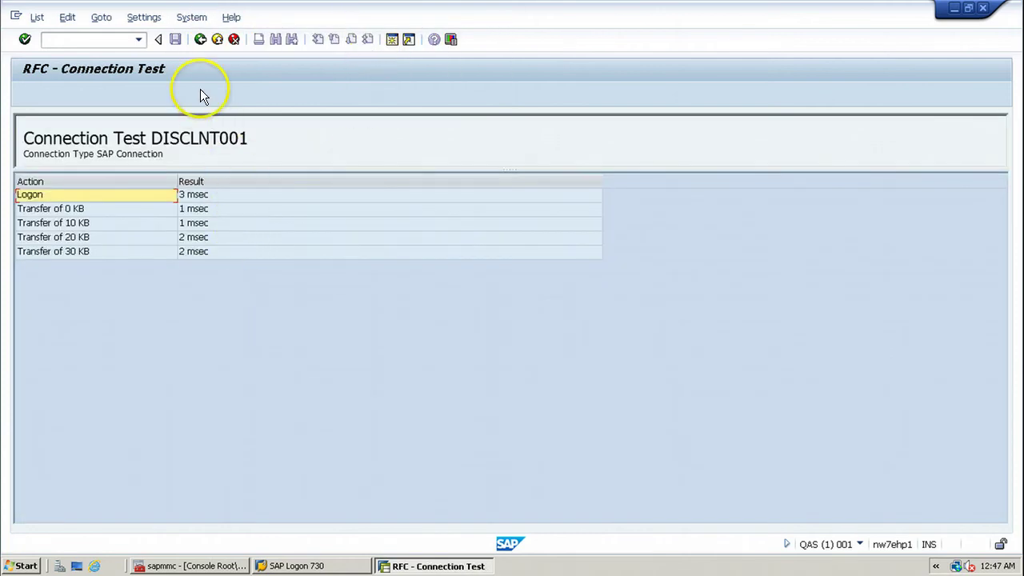
click(201, 40)
click(214, 17)
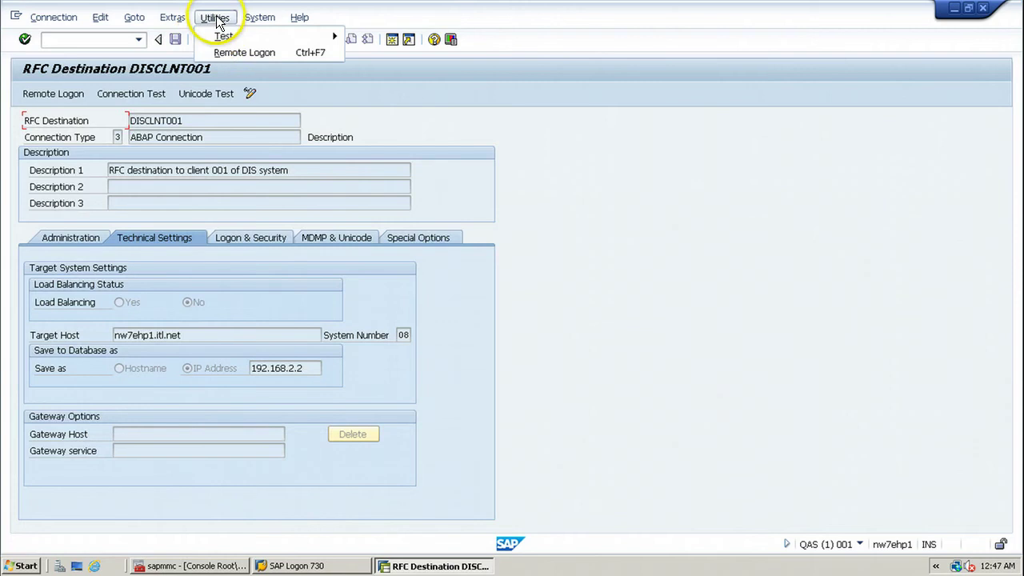
mouse_move(224, 36)
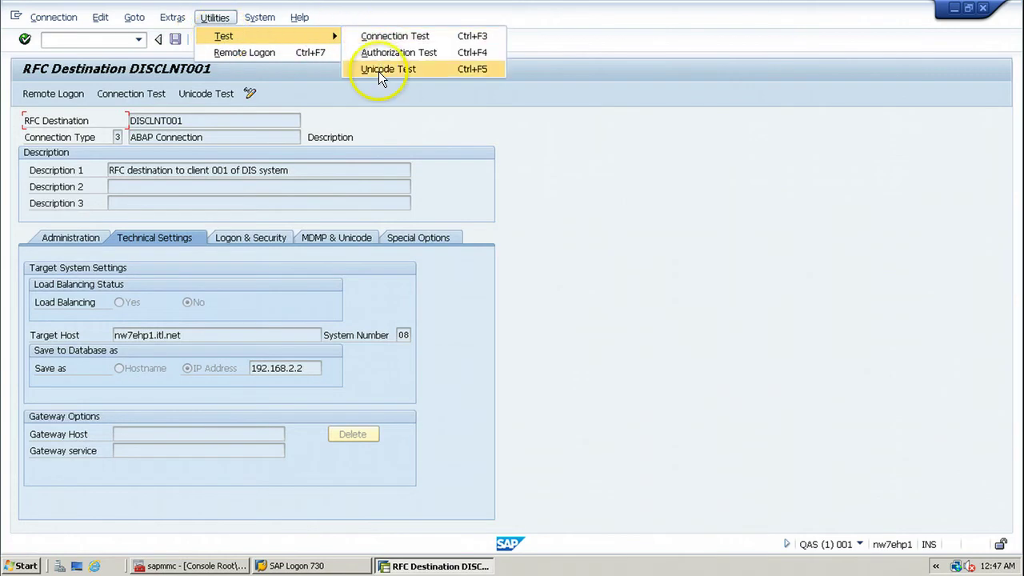
Step: Run the Unicode test on DISCLNT001 and acknowledge the Unicode, character size 2 result
click(378, 69)
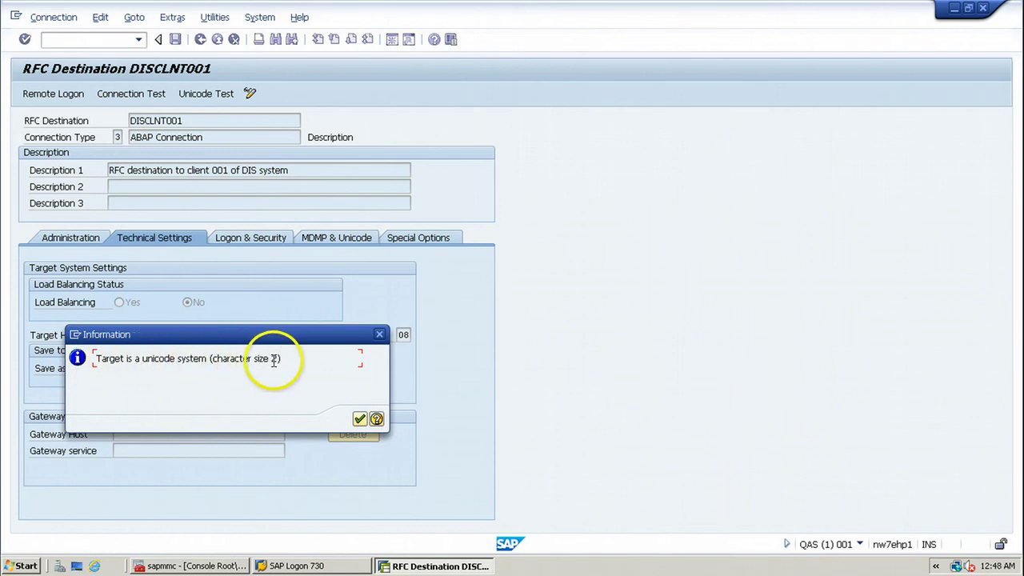
click(359, 420)
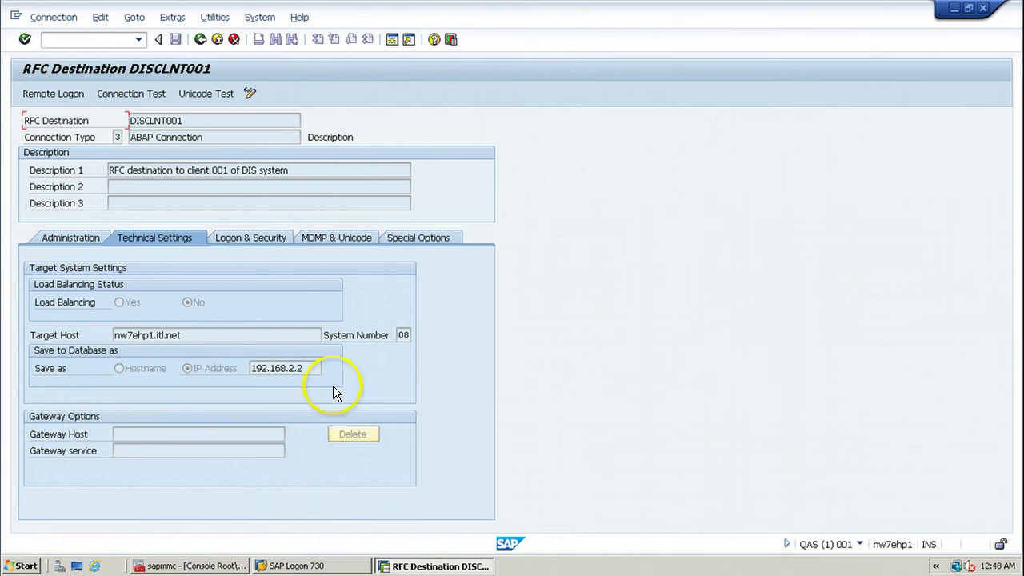
Step: Dismiss the test menu without testing and minimize the remote session to the Windows desktop
click(214, 18)
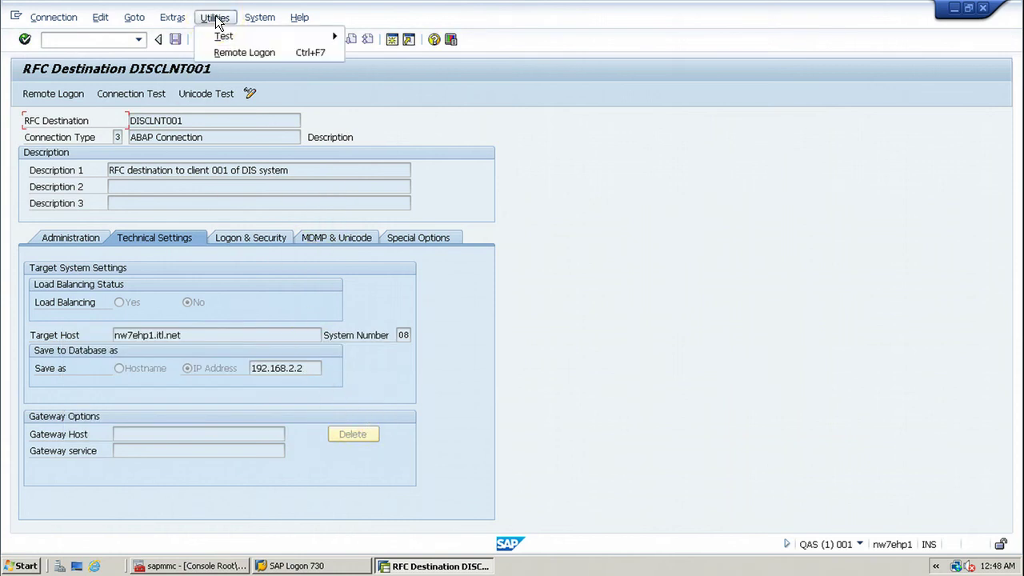
mouse_move(264, 36)
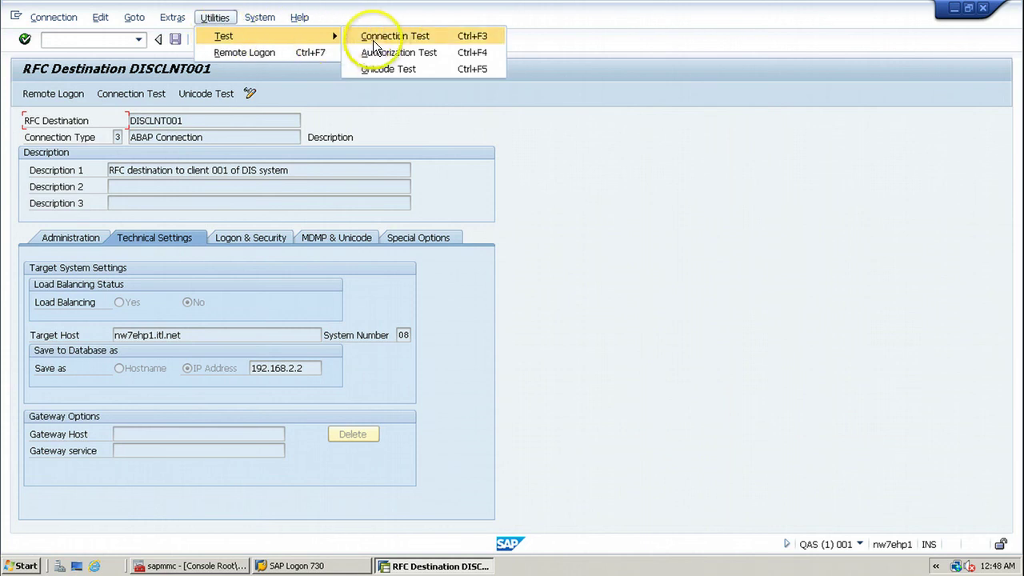
click(599, 241)
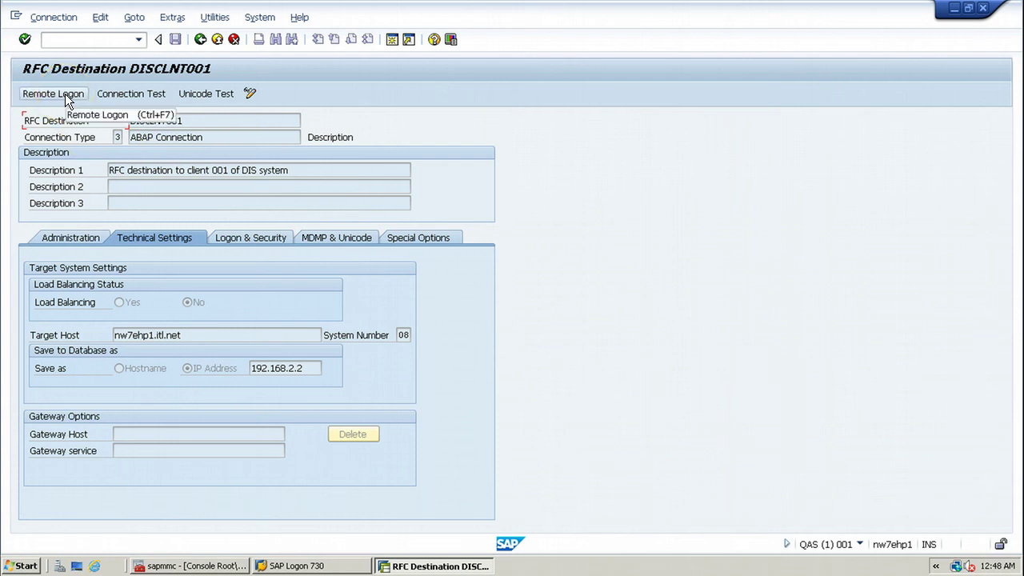
mouse_move(512, 3)
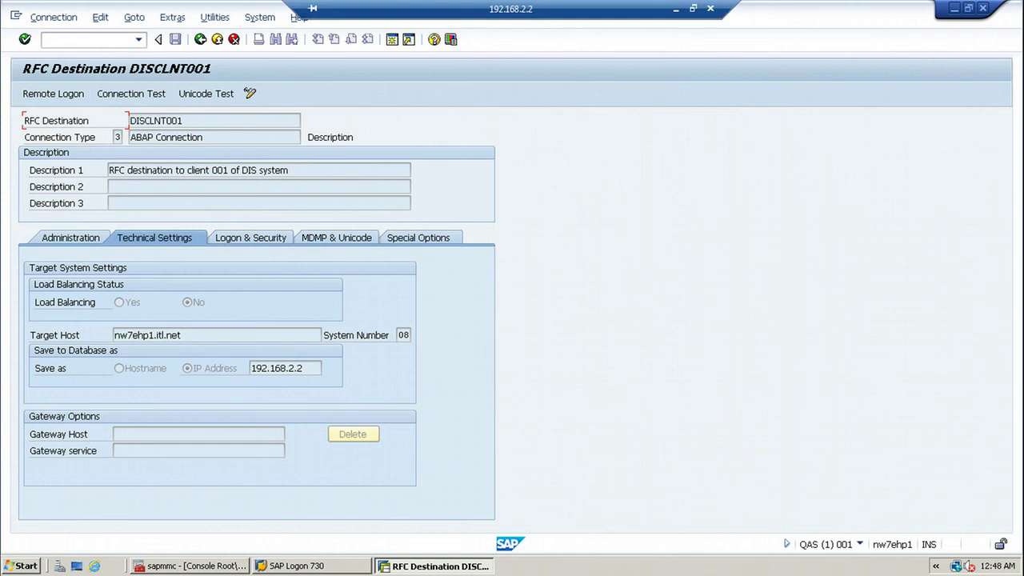
click(674, 12)
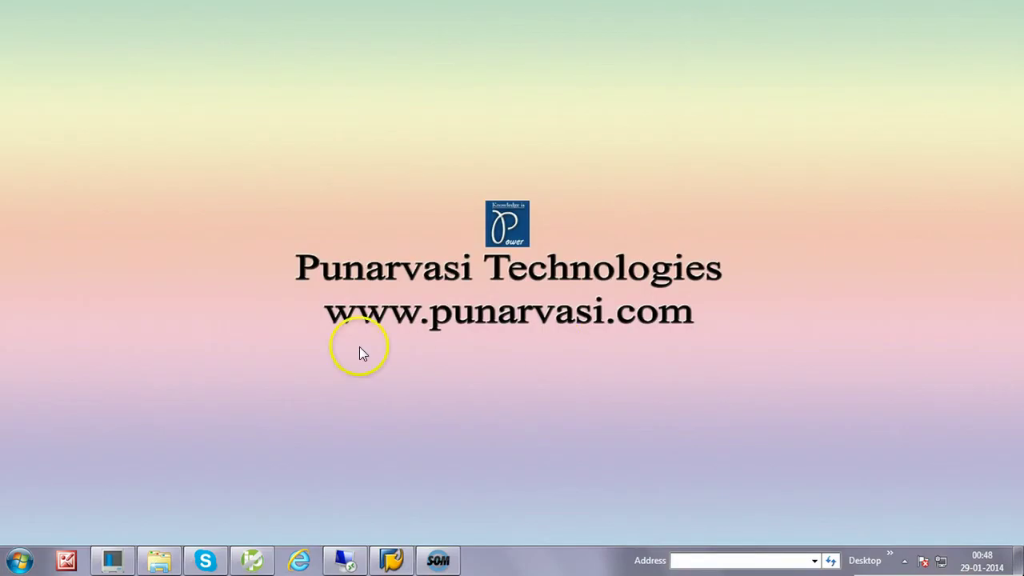